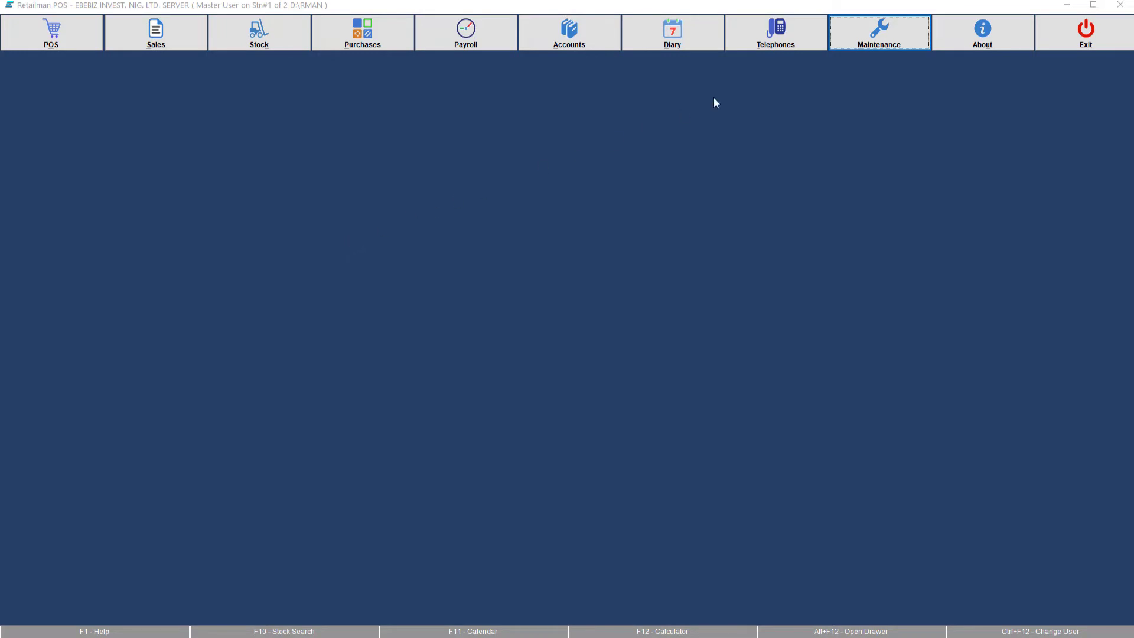
Open Users Settings from the Maintenance Menu and select the manager's row.
{"action": "left_click", "coordinate": [880, 38]}
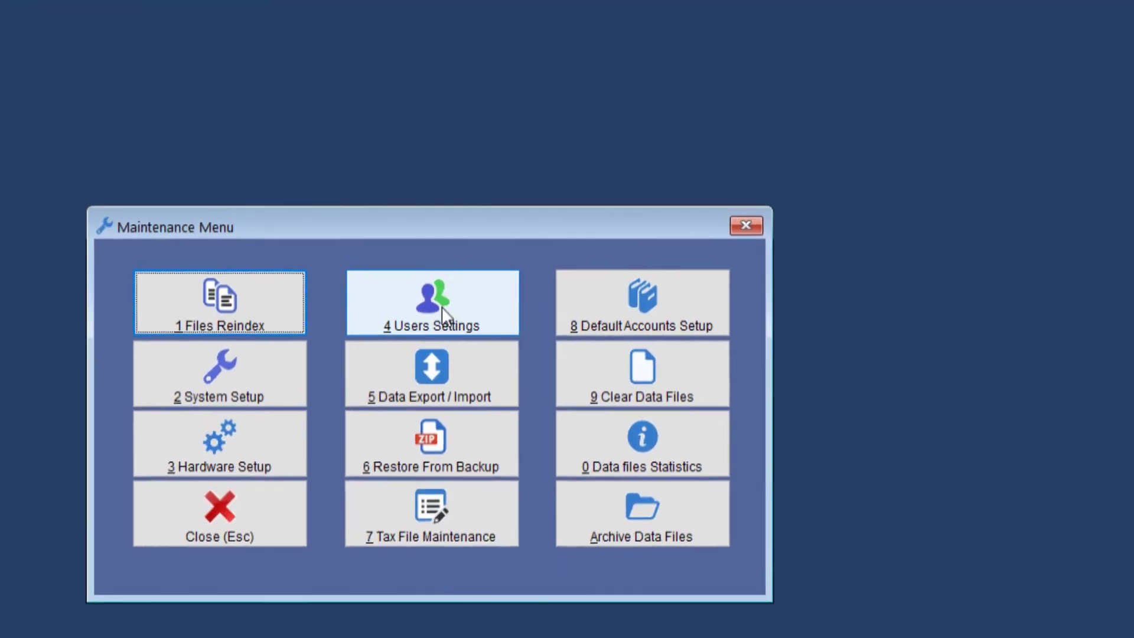
{"action": "left_click", "coordinate": [444, 315]}
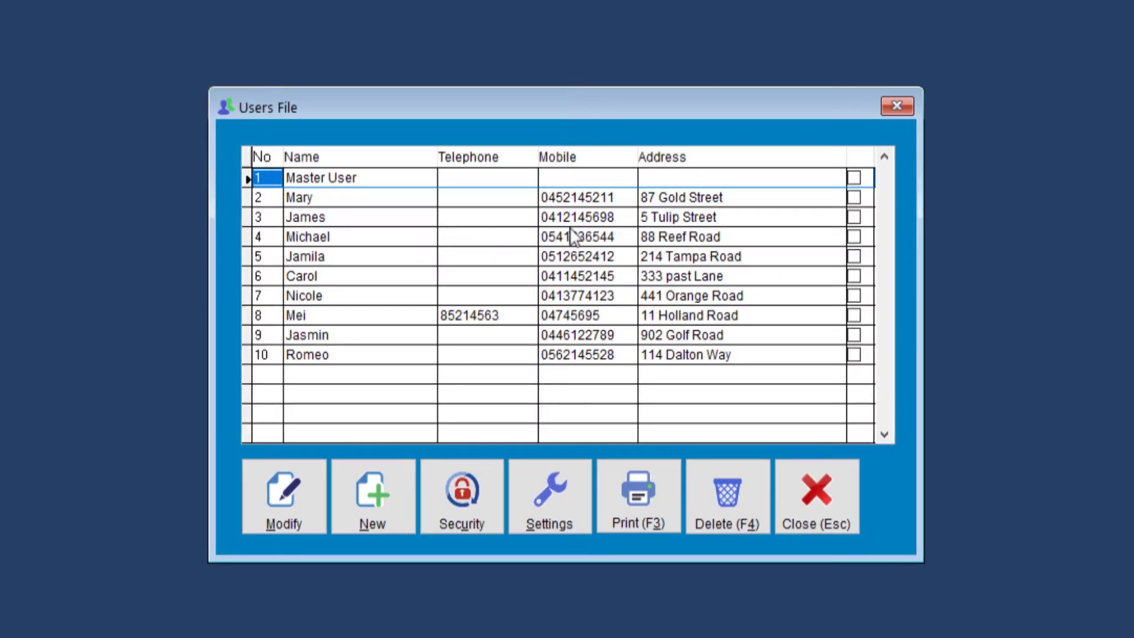
{"action": "left_click", "coordinate": [395, 197]}
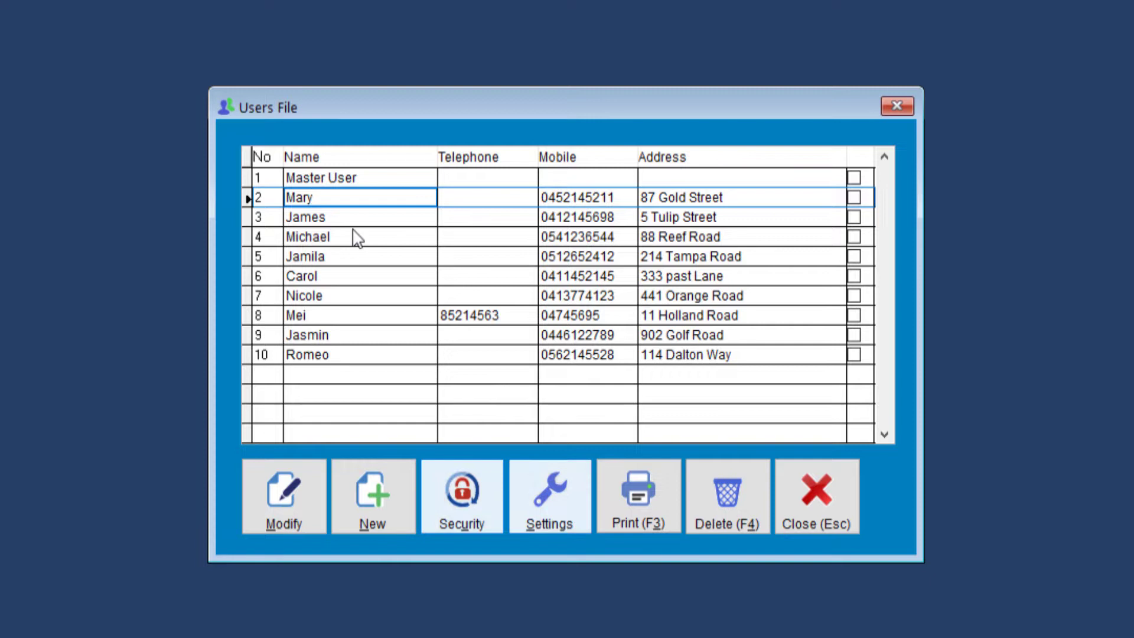
Give the manager's record her JPG photo from the Staff folder and save it.
{"action": "left_click", "coordinate": [281, 505]}
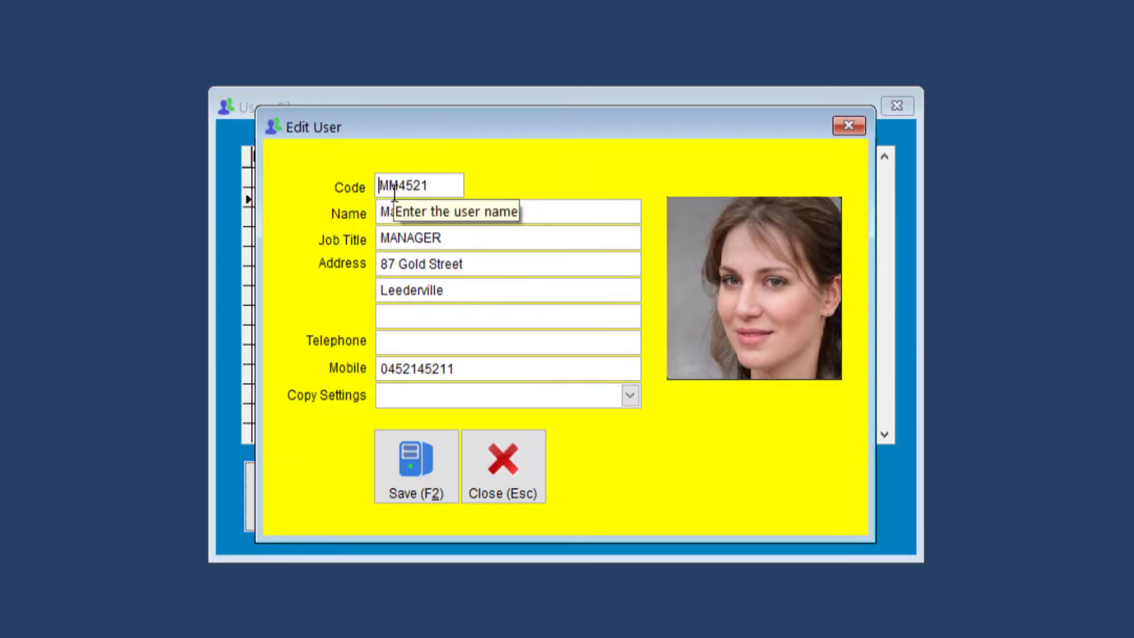
{"action": "left_click_drag", "start_coordinate": [438, 185], "coordinate": [375, 184]}
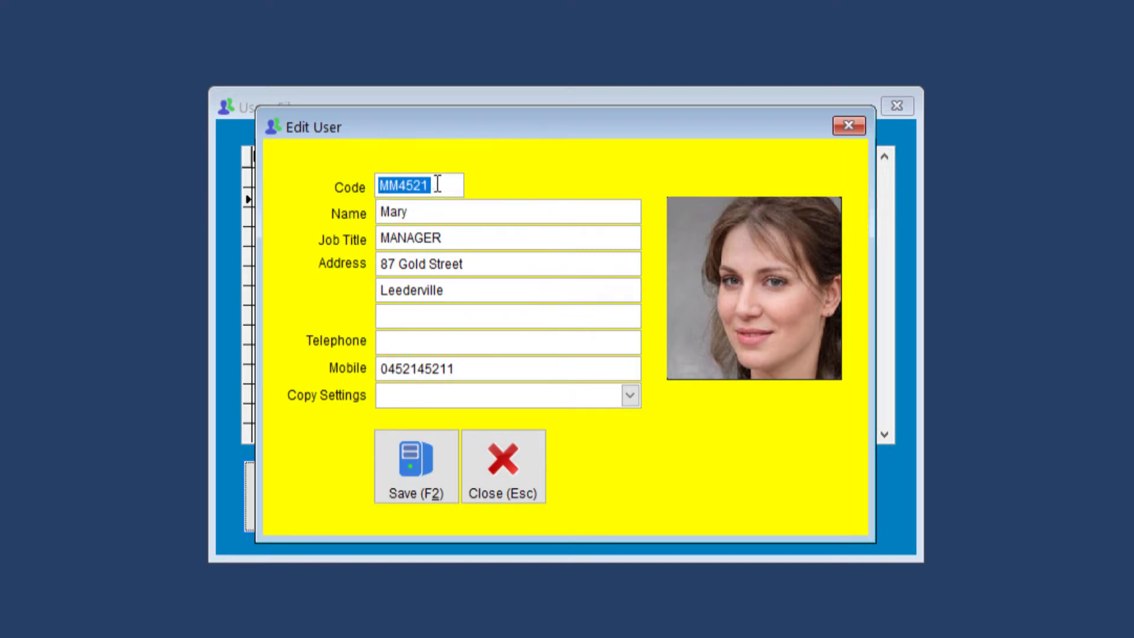
{"action": "left_click", "coordinate": [435, 184]}
{"action": "double_click", "coordinate": [434, 196]}
{"action": "double_click", "coordinate": [752, 293]}
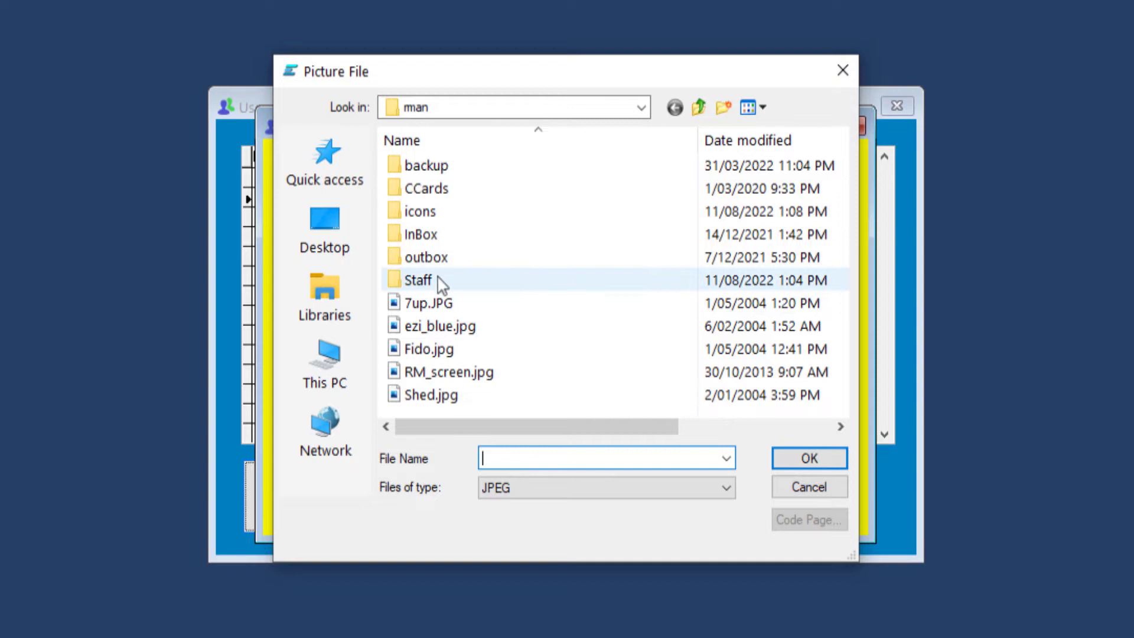
{"action": "double_click", "coordinate": [440, 282]}
{"action": "double_click", "coordinate": [440, 347]}
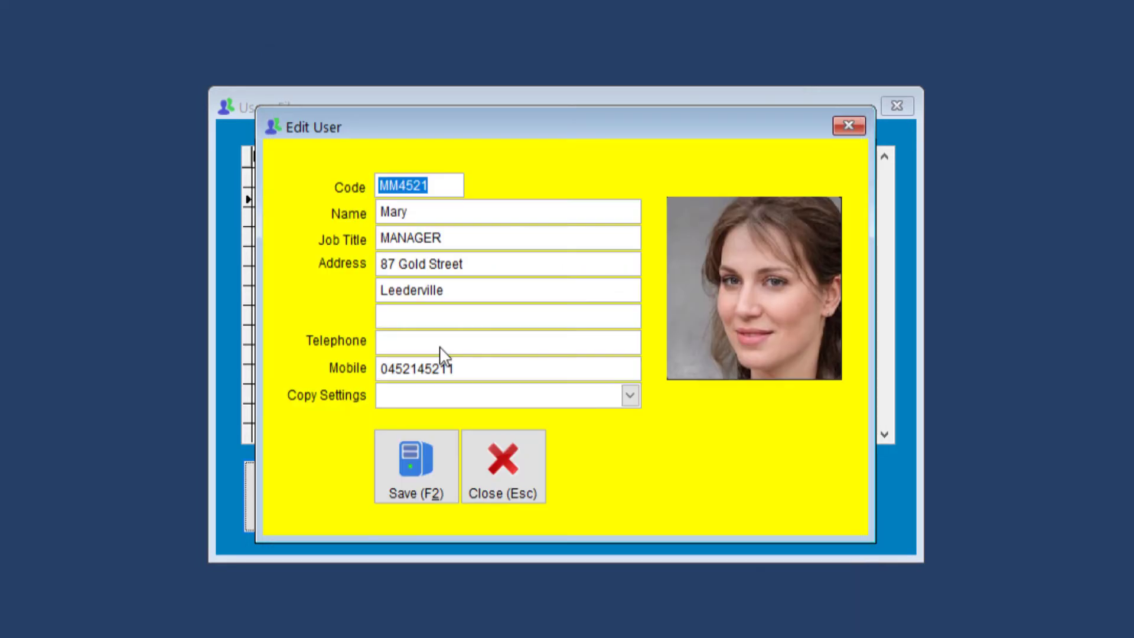
{"action": "left_click", "coordinate": [423, 461]}
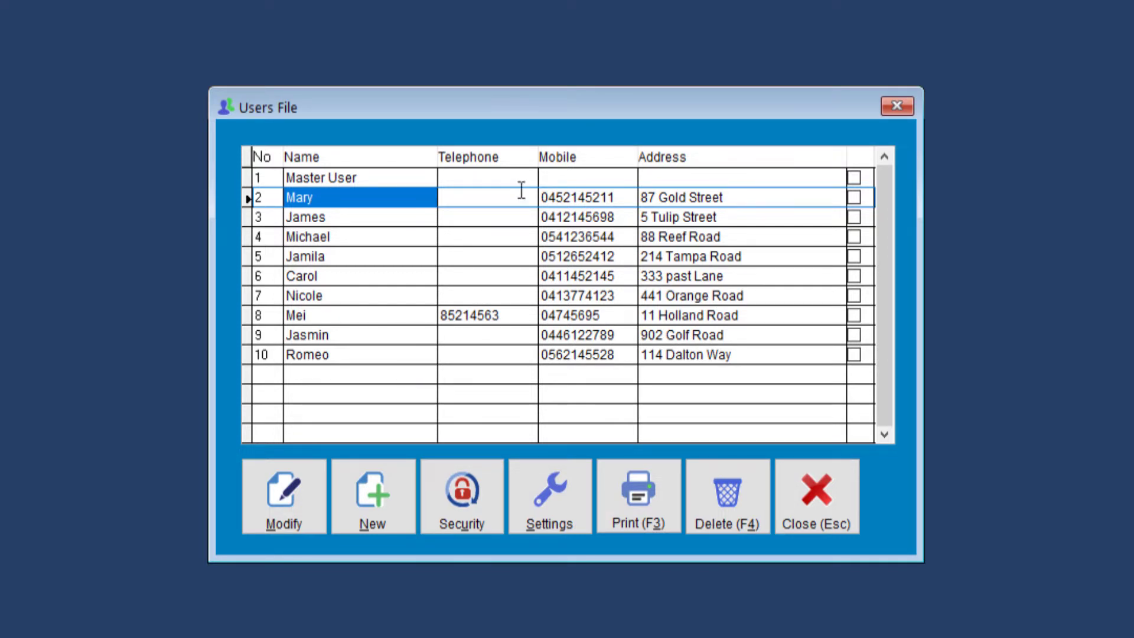
Tick all user rows with the last-column header, then untick Master User.
{"action": "left_click", "coordinate": [853, 197]}
{"action": "left_click", "coordinate": [853, 236]}
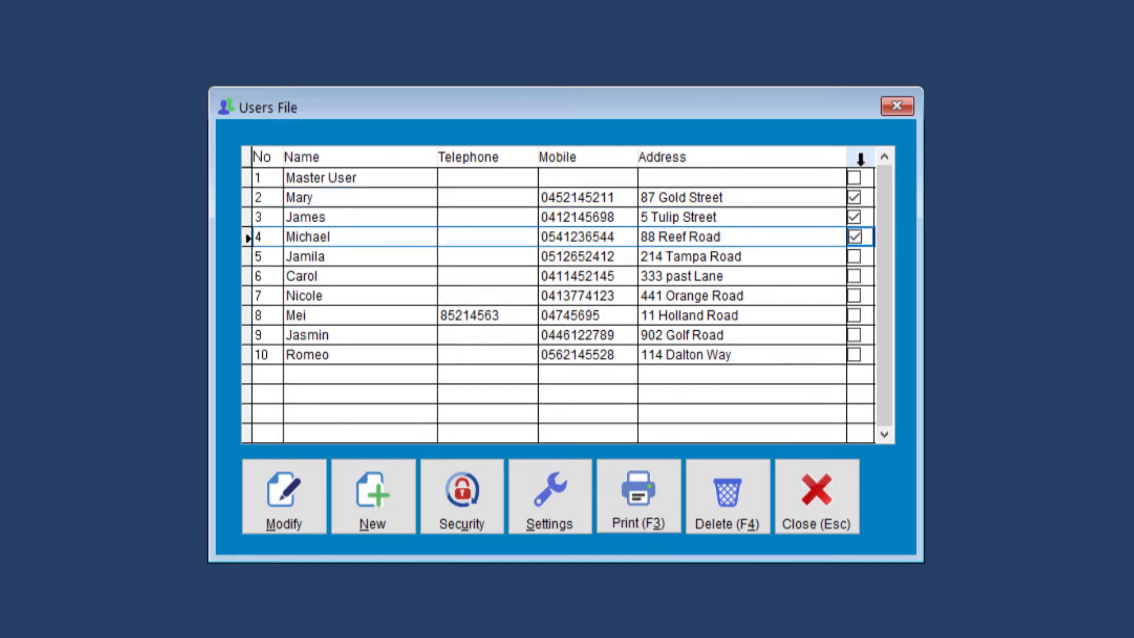
{"action": "left_click", "coordinate": [860, 159]}
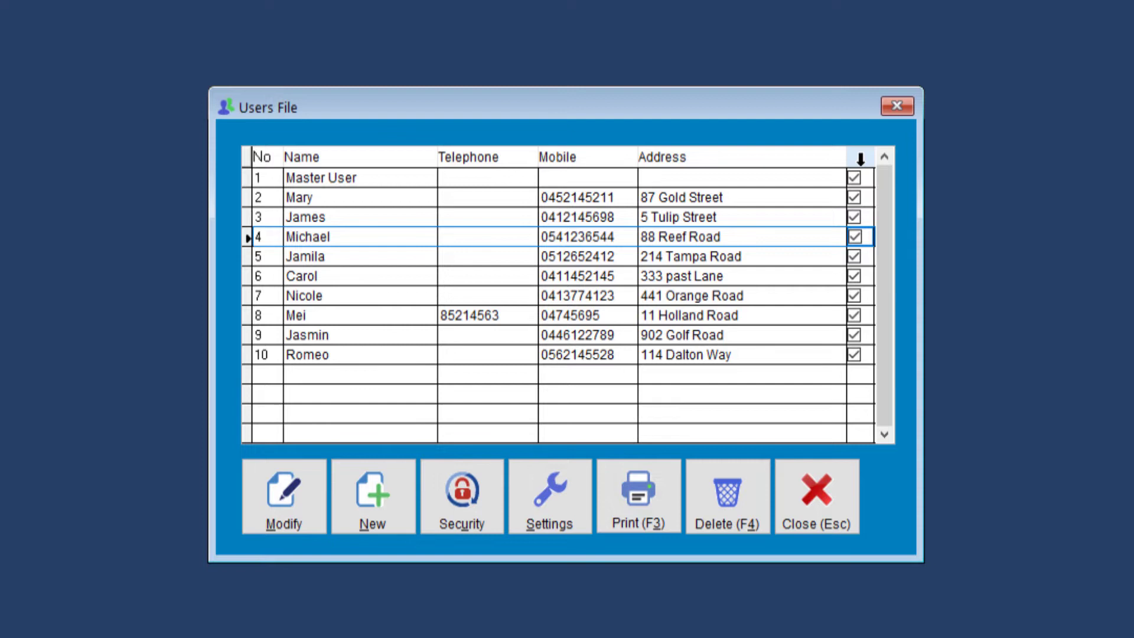
{"action": "left_click", "coordinate": [860, 157]}
{"action": "left_click", "coordinate": [860, 159]}
{"action": "left_click", "coordinate": [854, 177]}
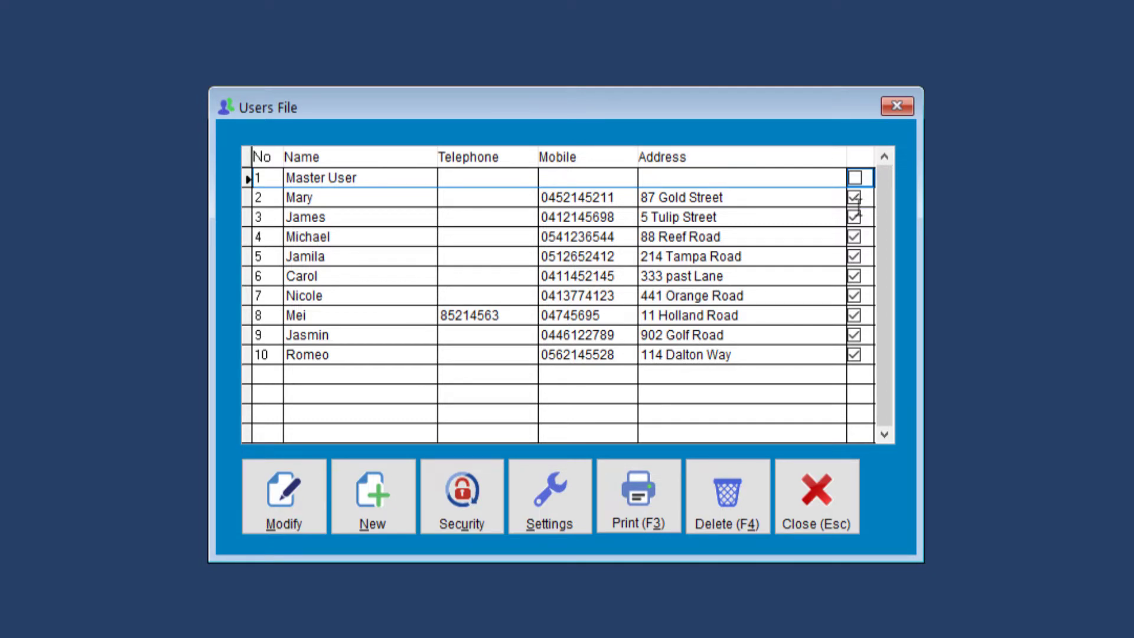
Print staff ID cards for the ticked users with Print (F3).
{"action": "left_click", "coordinate": [633, 500]}
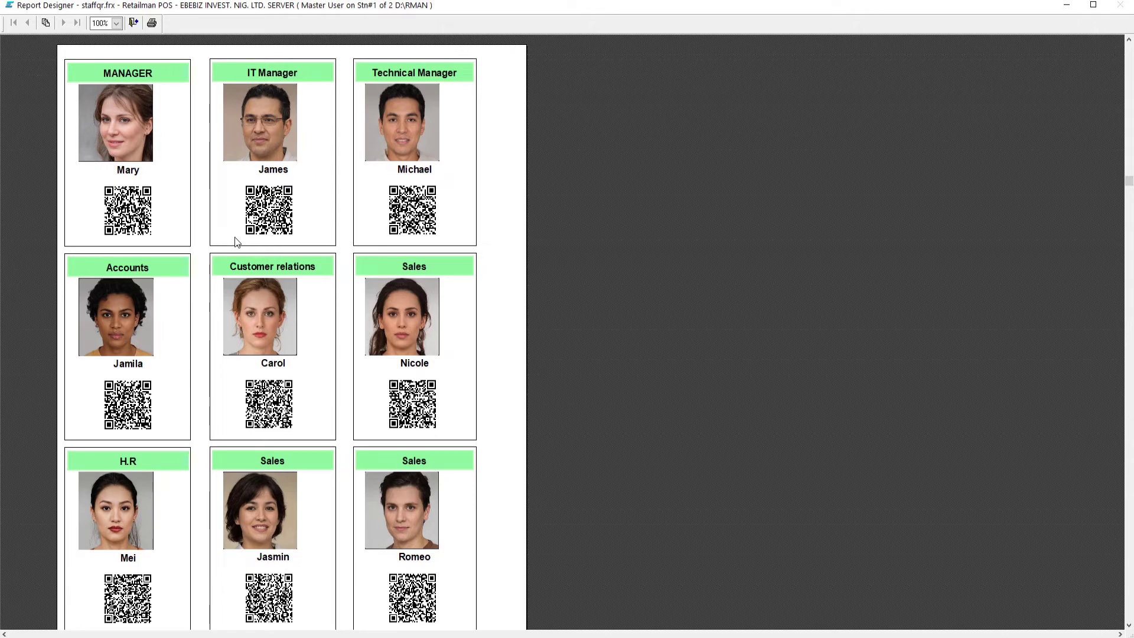
Close the ID card preview and the Users File window.
{"action": "key", "text": "Escape"}
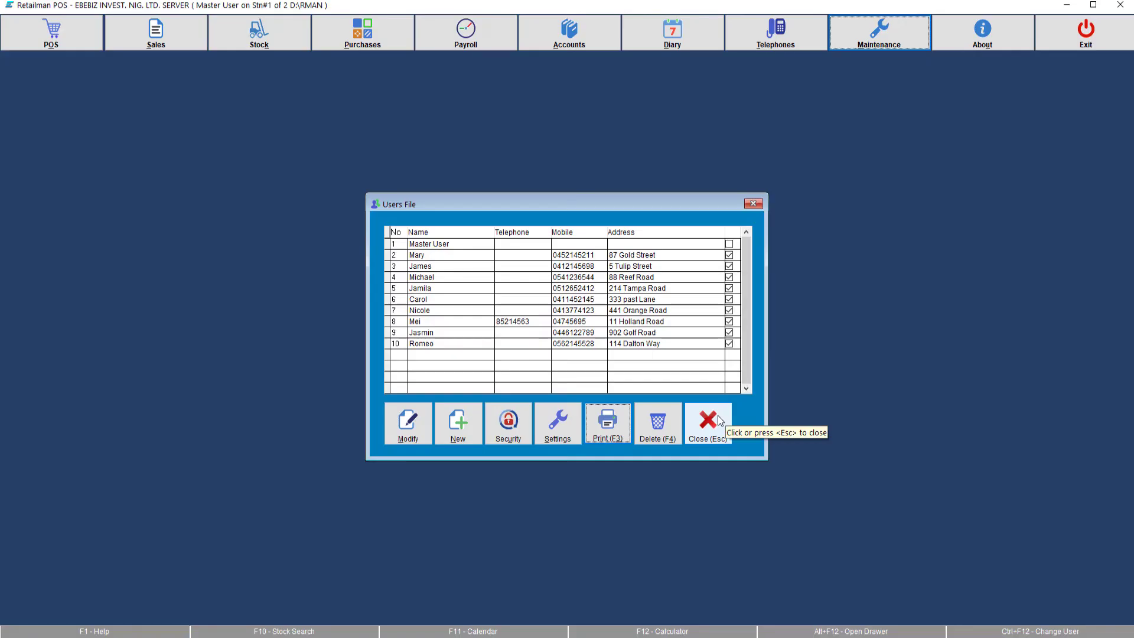
{"action": "left_click", "coordinate": [714, 425]}
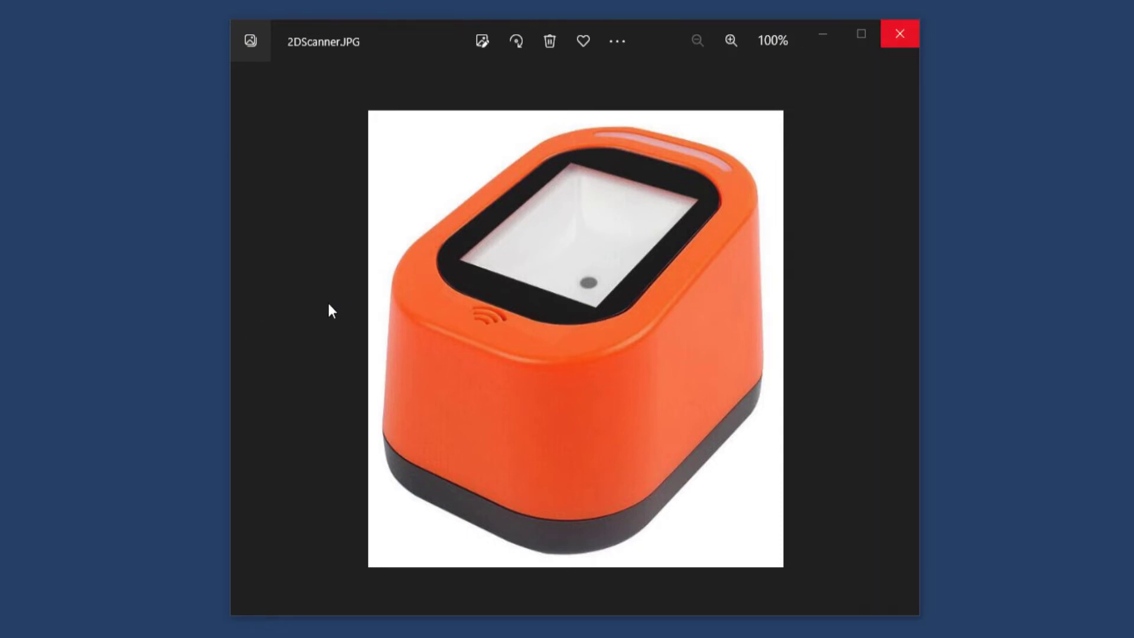
View the handheld scanner photo 2DScanner1.JPG, then close Windows Photos.
{"action": "key", "text": "Right"}
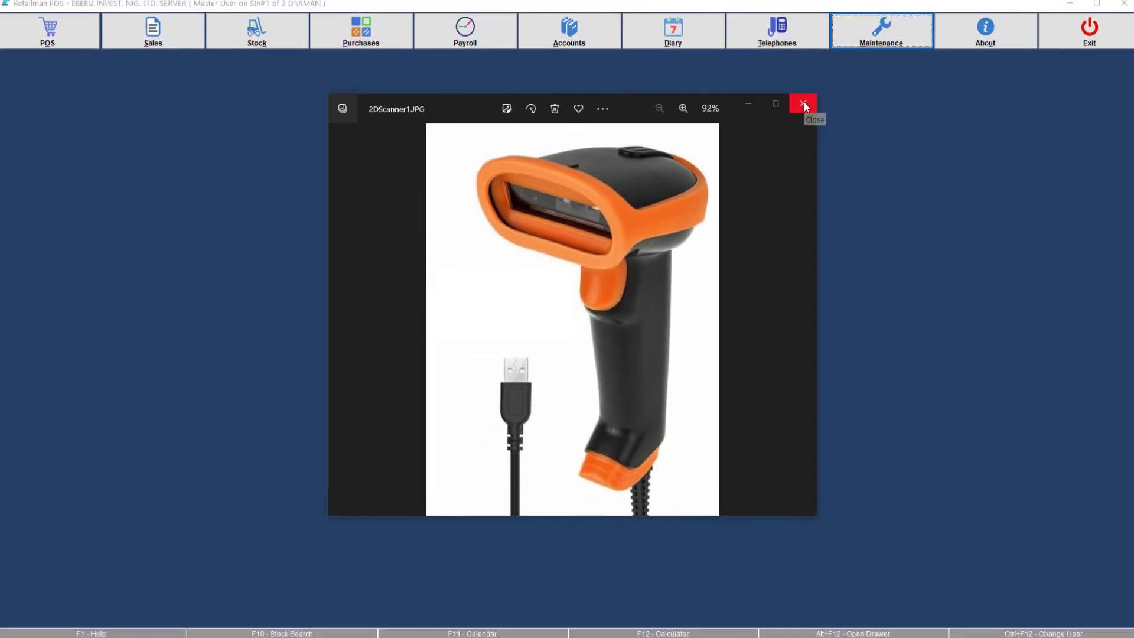
{"action": "left_click", "coordinate": [803, 105]}
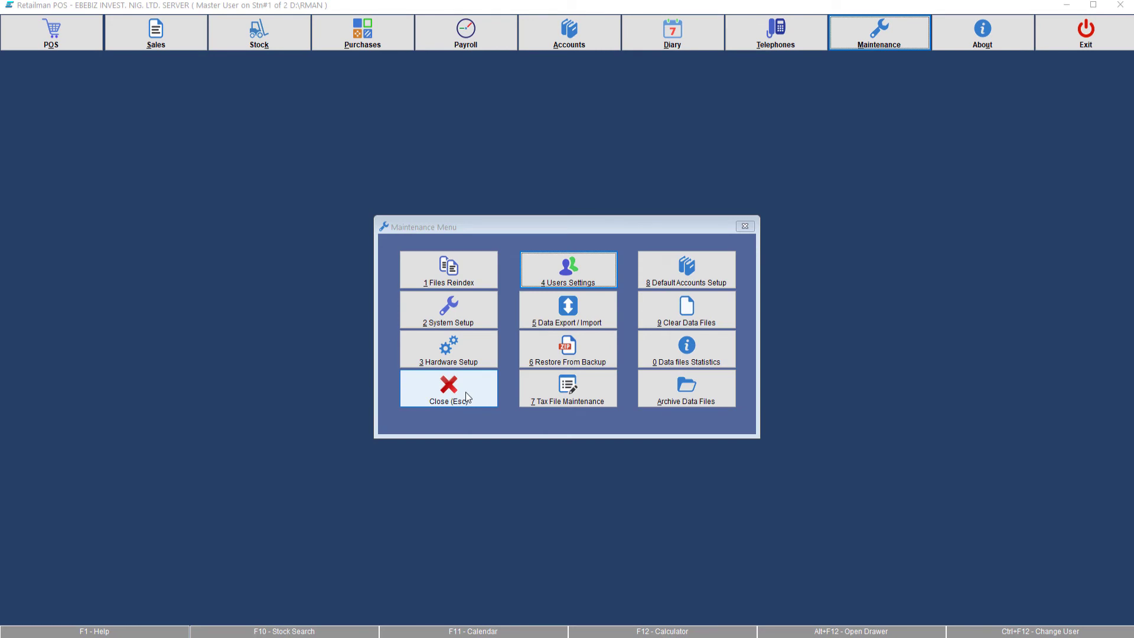
Close the Maintenance Menu and start Ctrl+F12 Change User.
{"action": "left_click", "coordinate": [444, 388]}
{"action": "left_click", "coordinate": [1041, 632]}
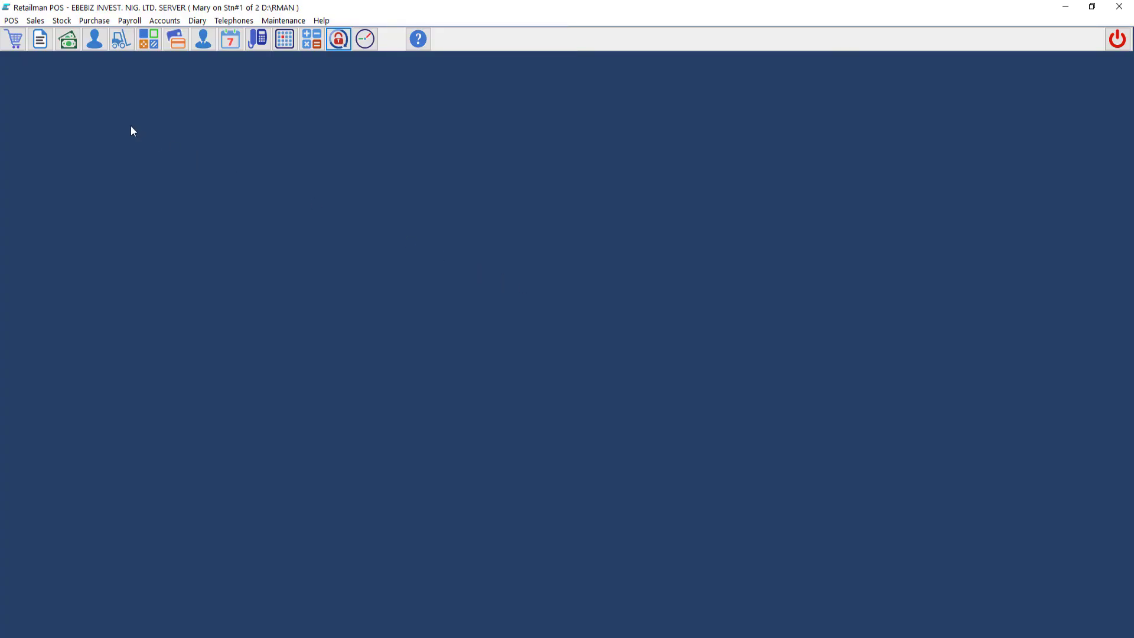
{"action": "left_click", "coordinate": [131, 20]}
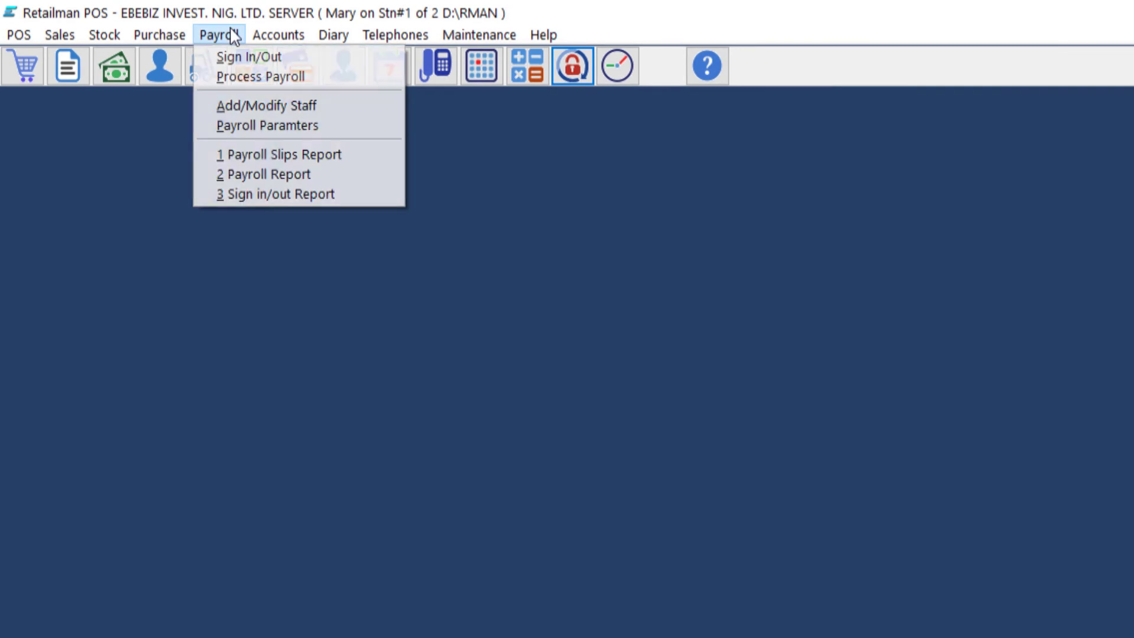
{"action": "left_click", "coordinate": [235, 56]}
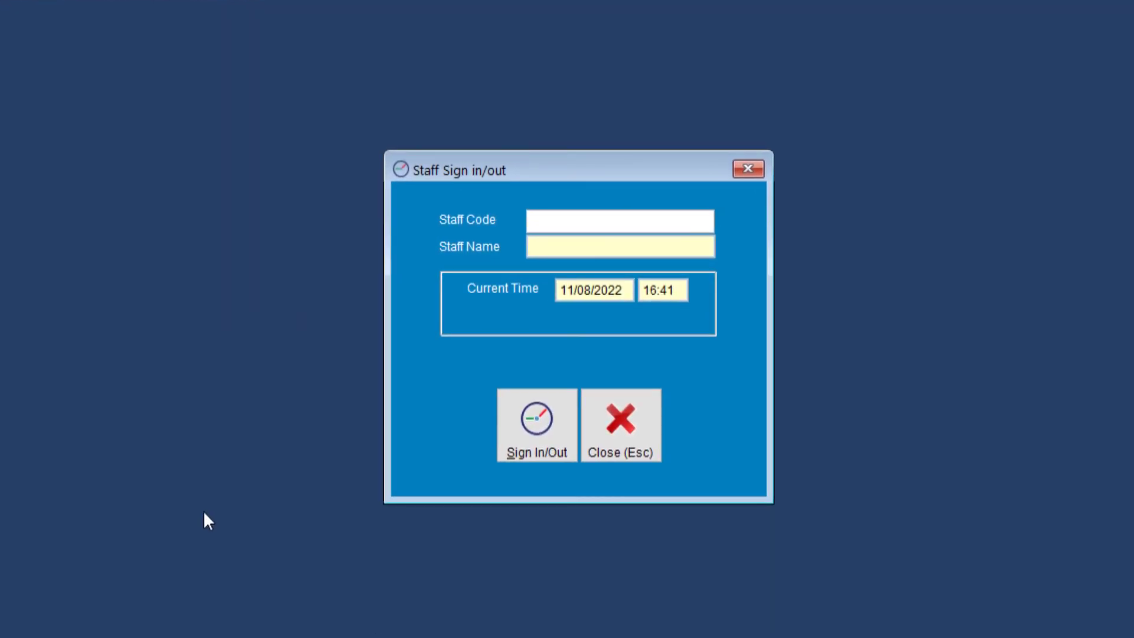
{"action": "key", "text": "Return"}
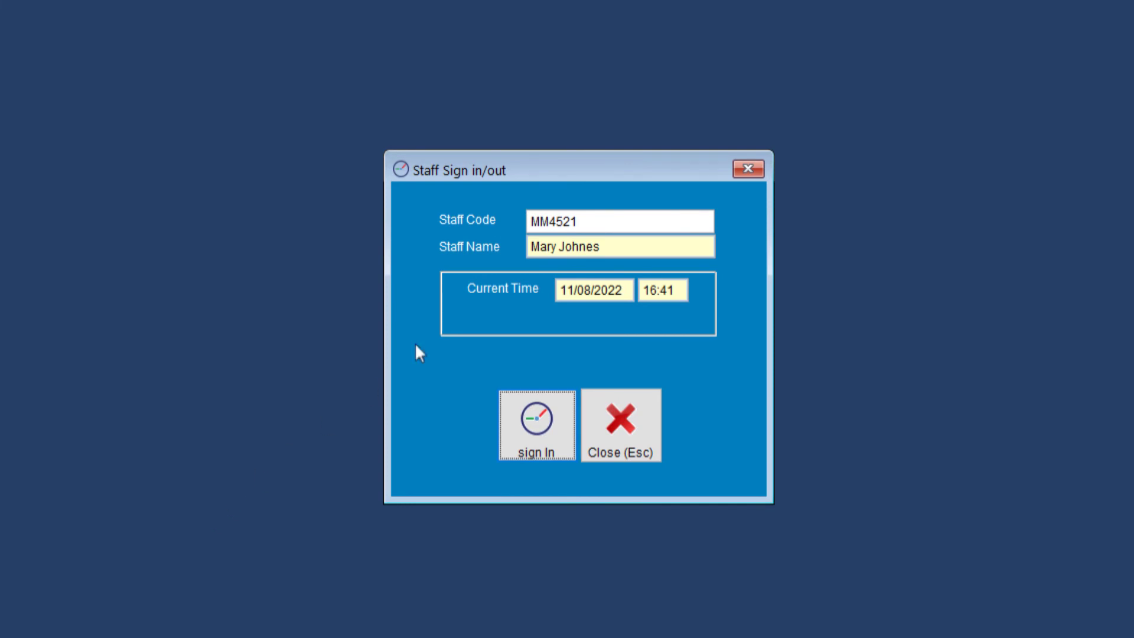
{"action": "double_click", "coordinate": [580, 218]}
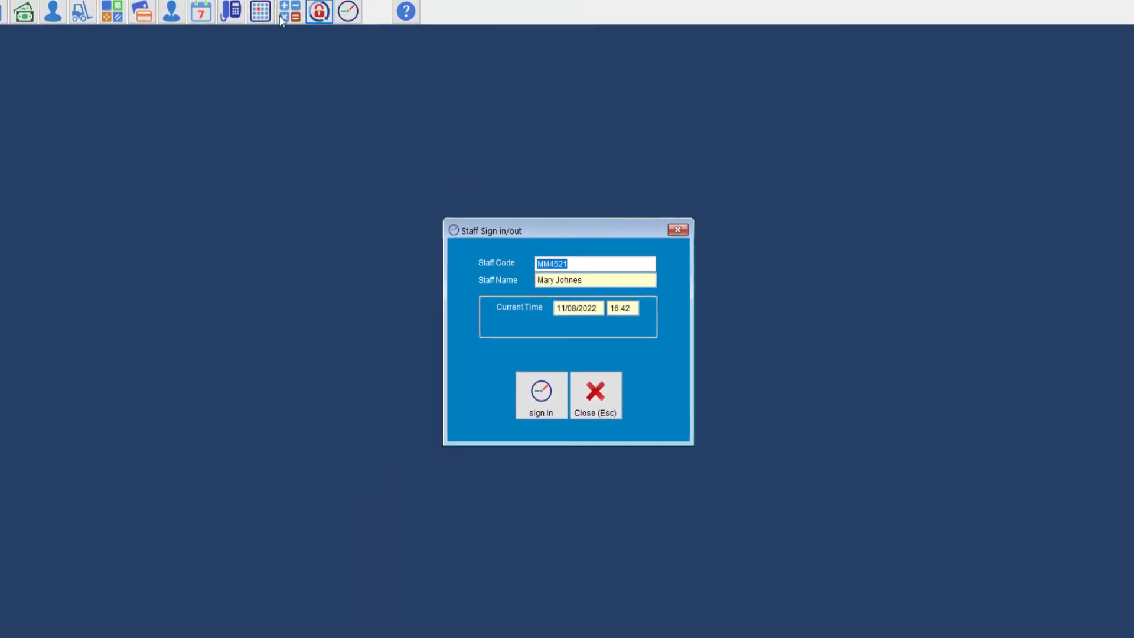
{"action": "left_click", "coordinate": [540, 398]}
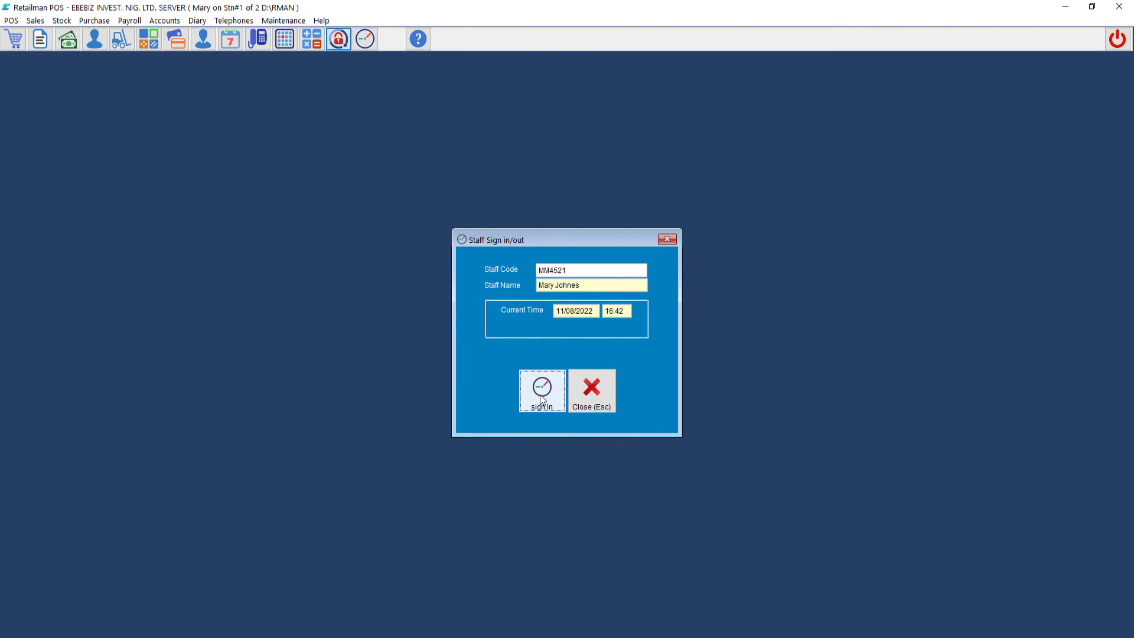
{"action": "left_click", "coordinate": [494, 440]}
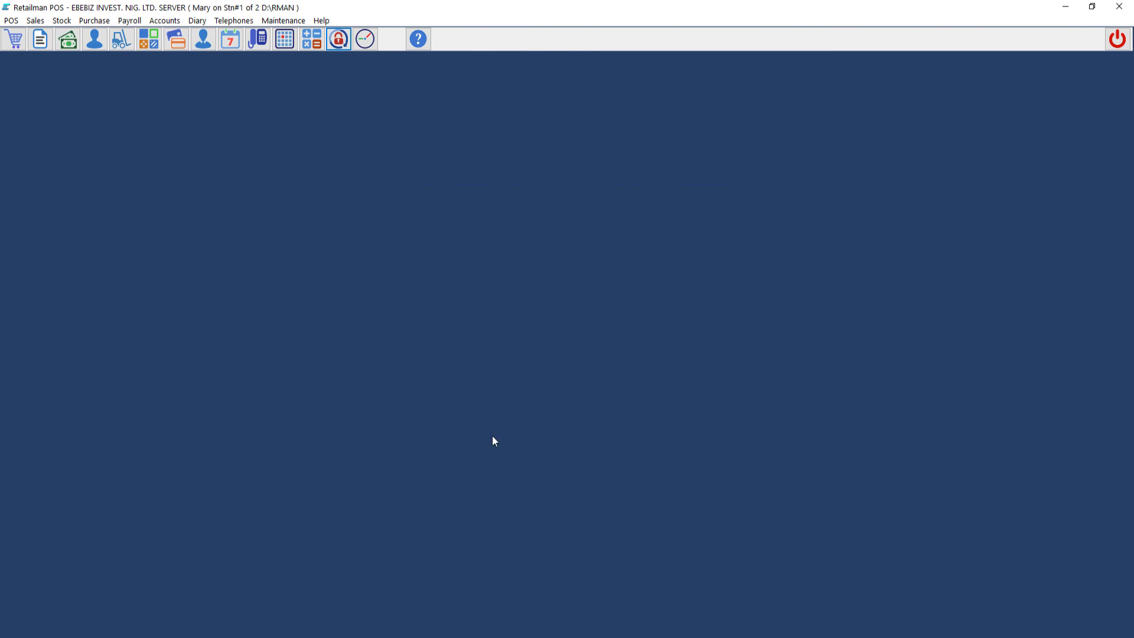